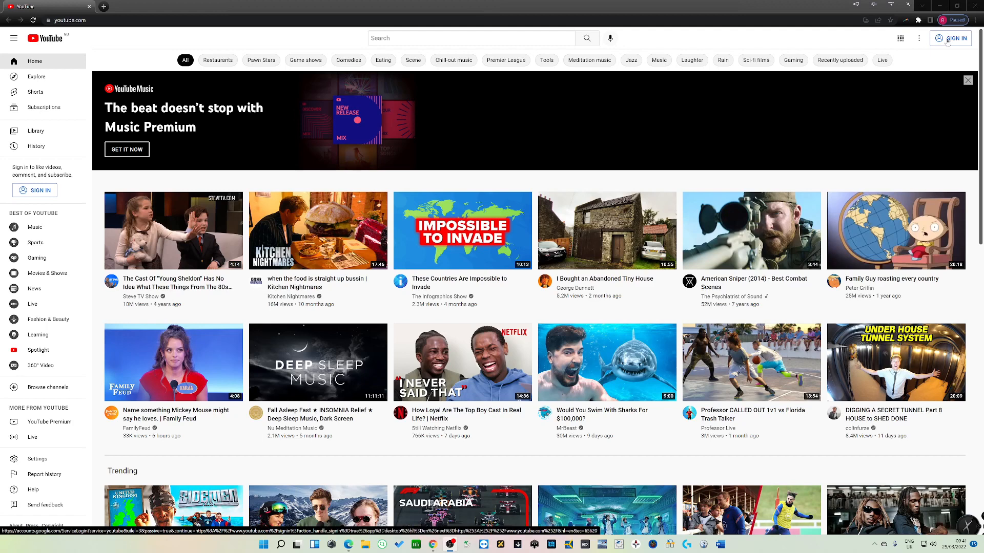
- Sign in to YouTube with the church's Outlook account, choosing password sign-in and entering the account password
left_click(948, 41)
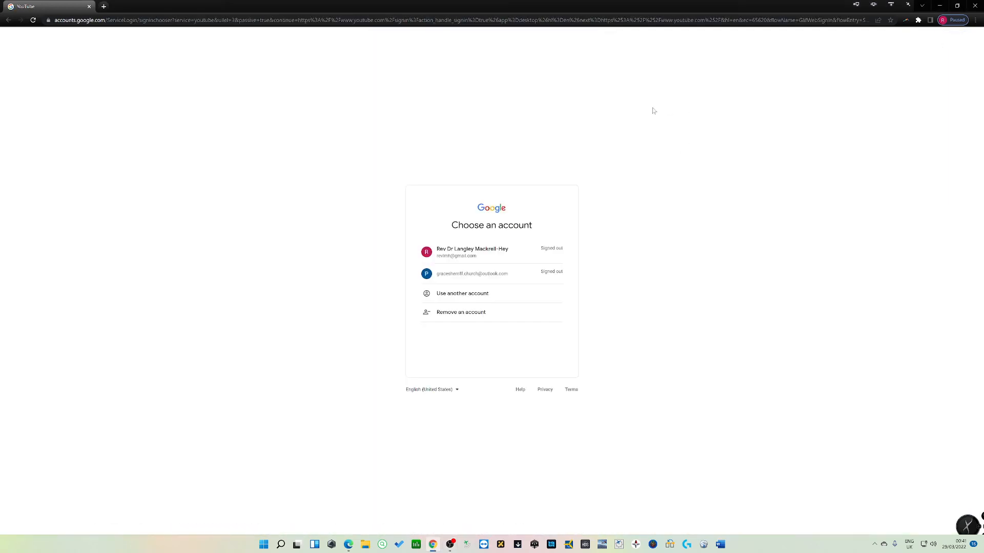
left_click(480, 278)
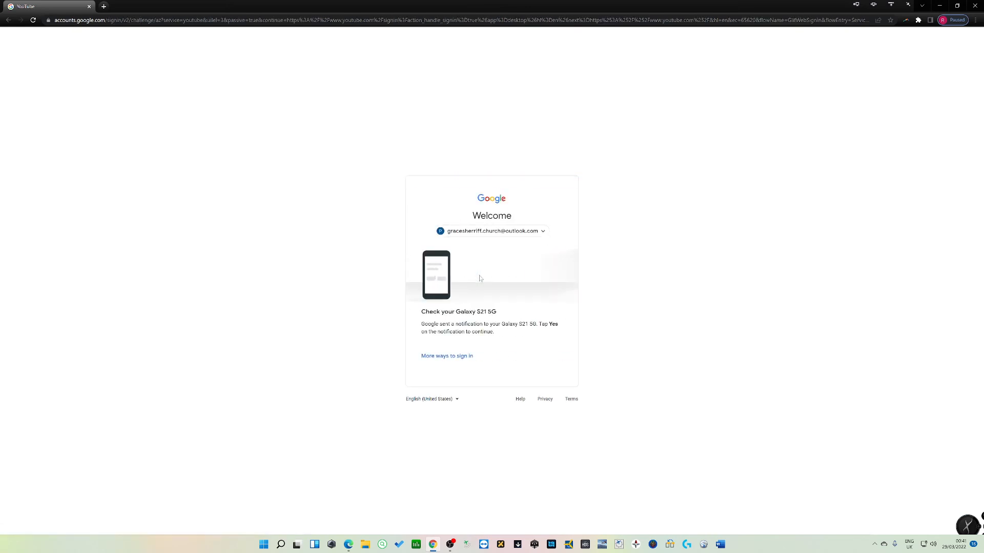
left_click(463, 358)
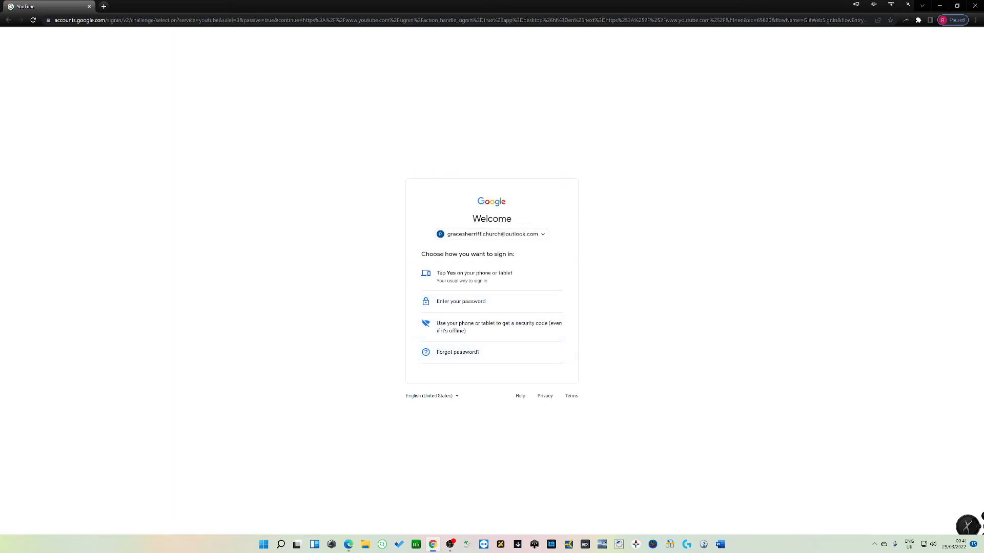
left_click(454, 305)
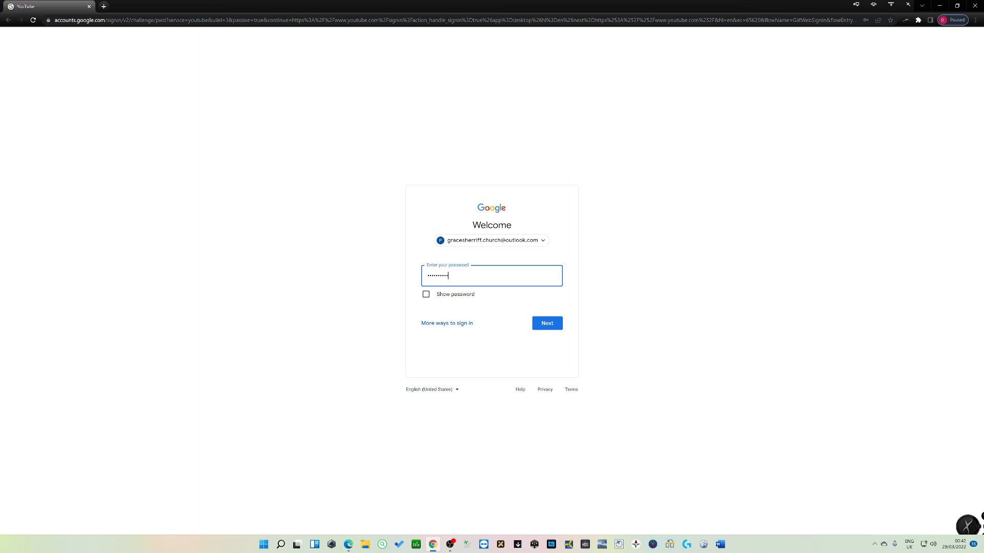
key("Return")
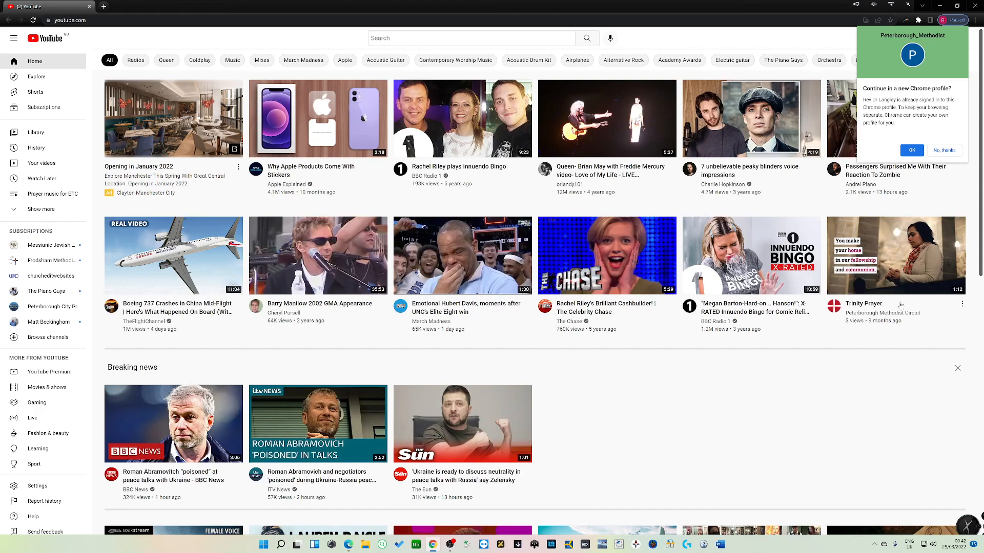
- Continue in a new Chrome profile with the suggested name and colour, and block YouTube's notifications
left_click(917, 152)
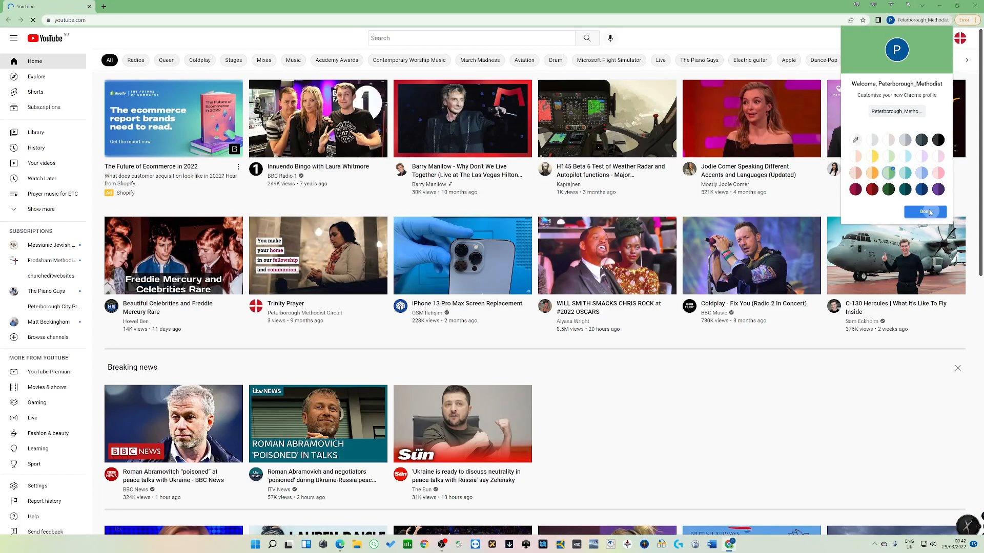
left_click(928, 210)
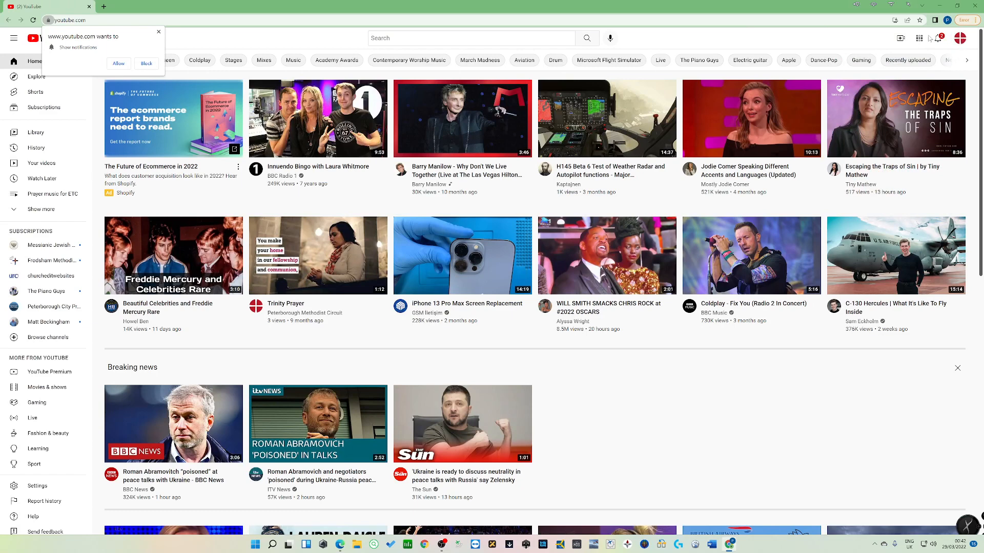
left_click(146, 64)
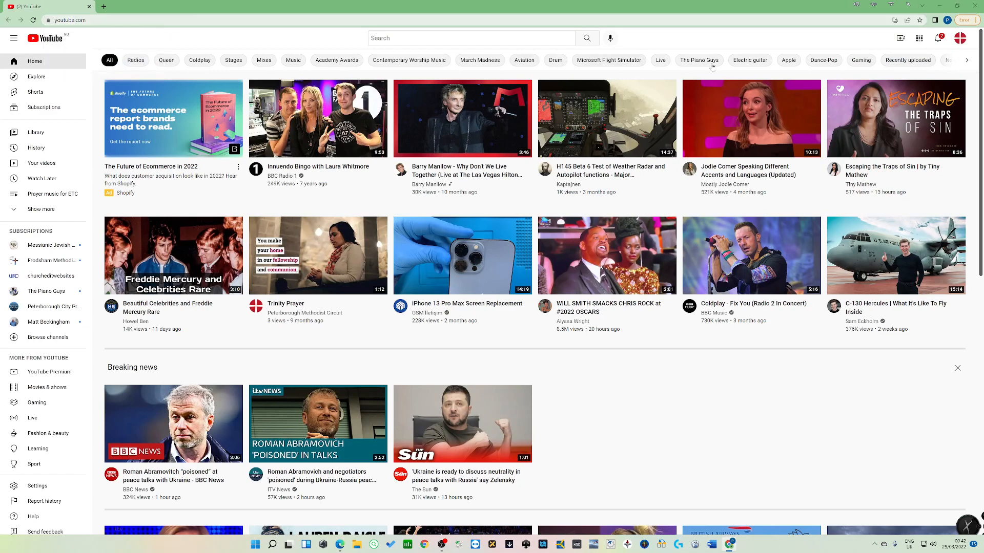
left_click(960, 40)
left_click(961, 40)
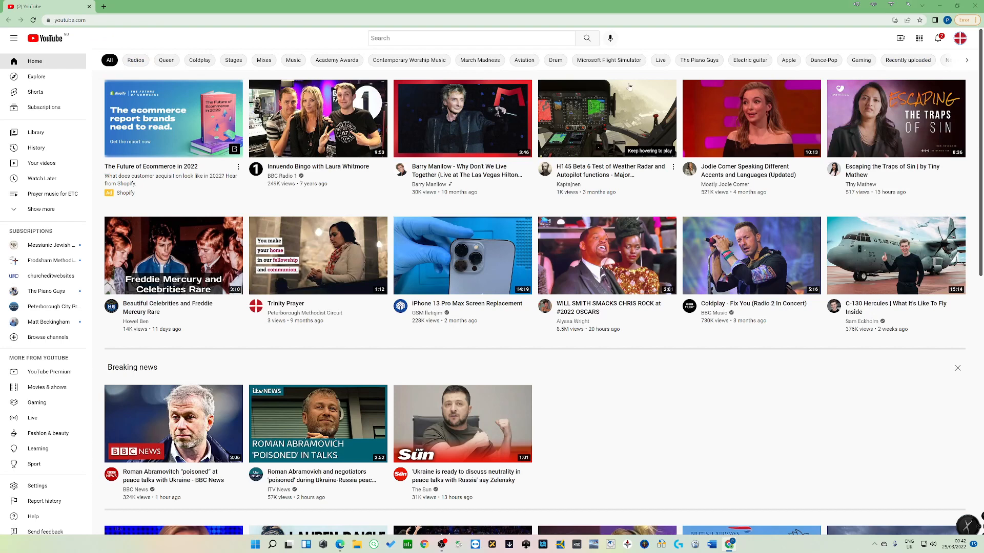
- Upload the Sample Vid file from the Videos folder to the YouTube channel
left_click(900, 39)
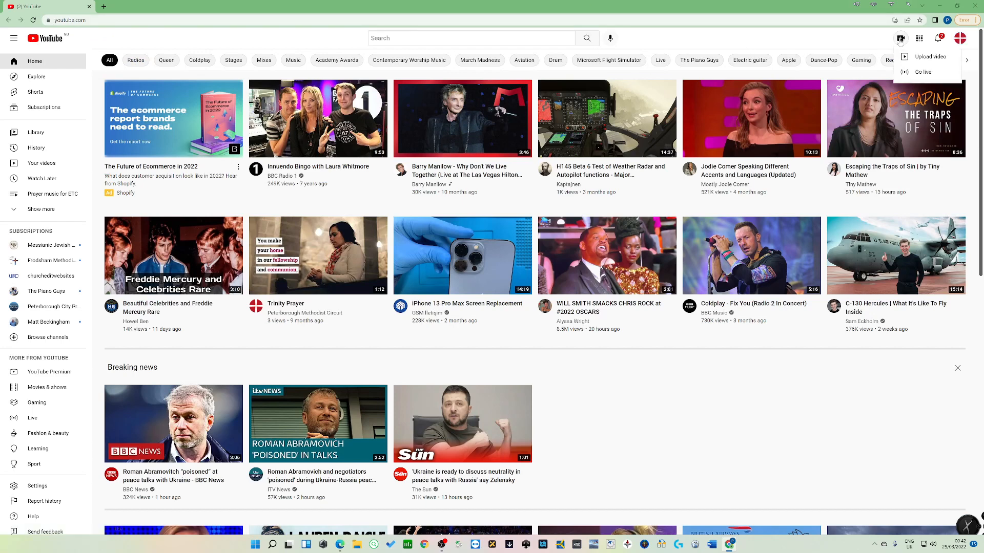
left_click(921, 57)
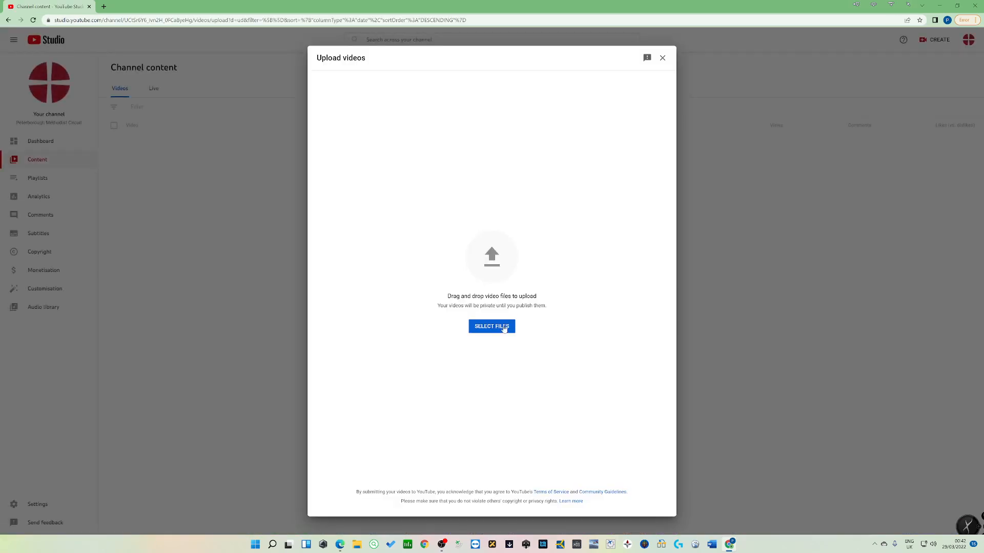
left_click(504, 329)
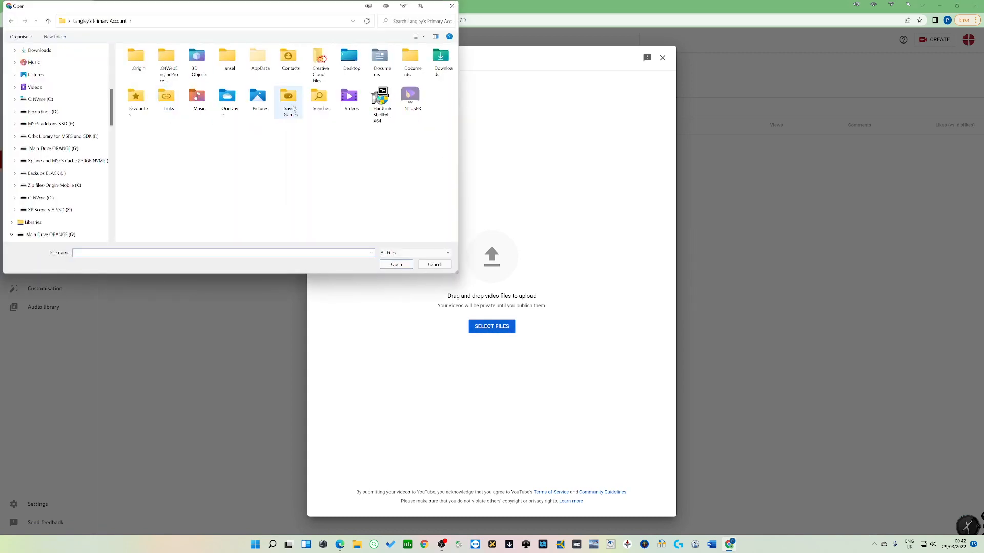
left_click(50, 87)
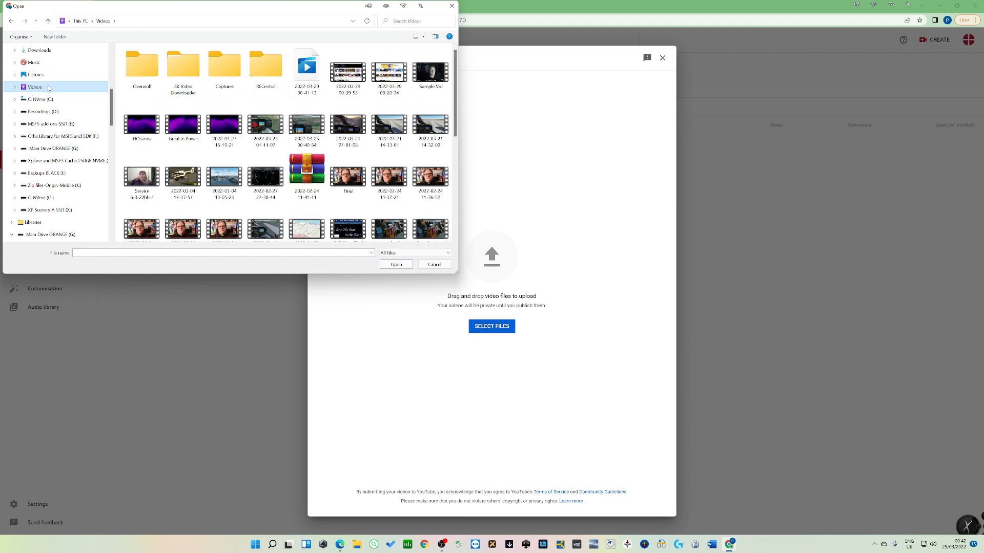
left_click(434, 71)
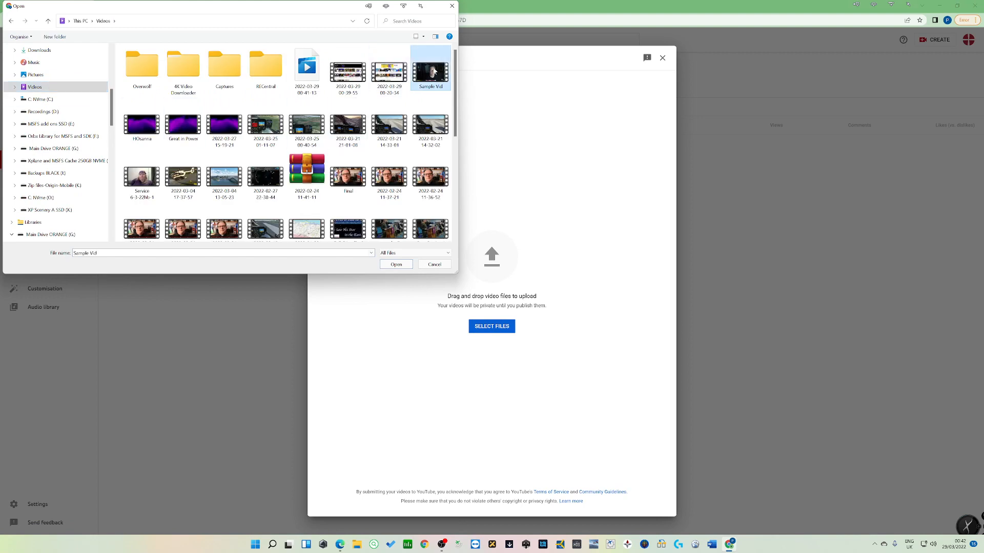
left_click(396, 264)
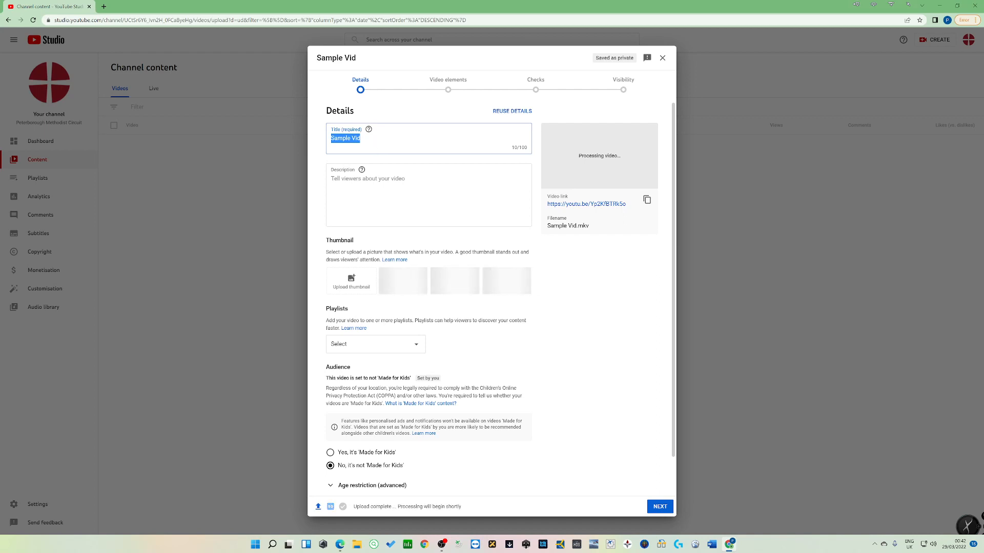
- Replace the video's title with "Morning Worship Sample"
left_click(363, 139)
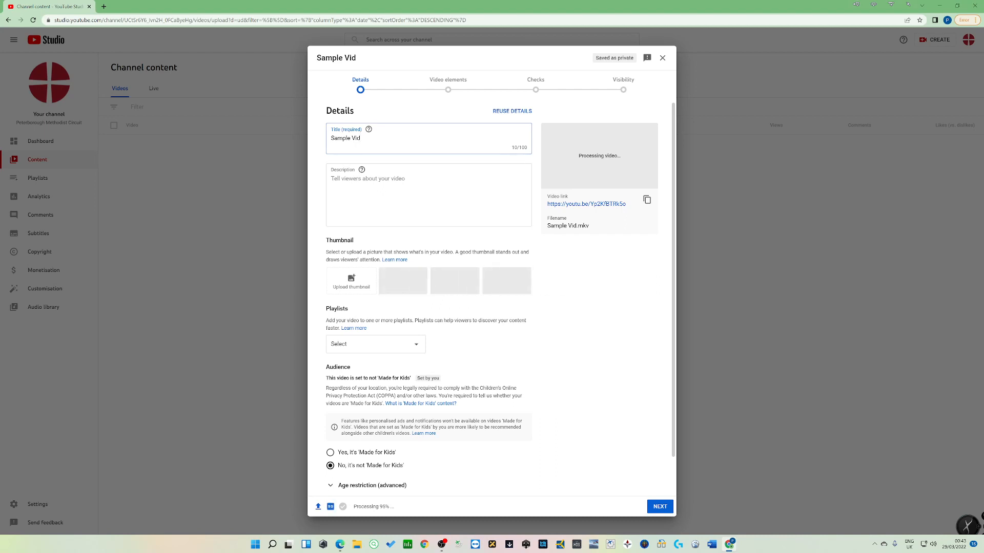
key("ctrl+a")
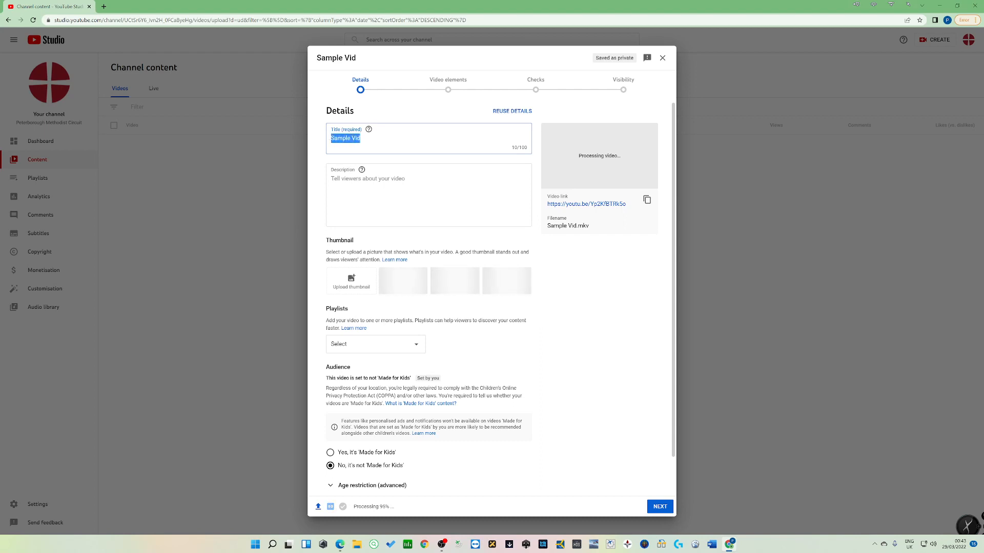
type("Mornign")
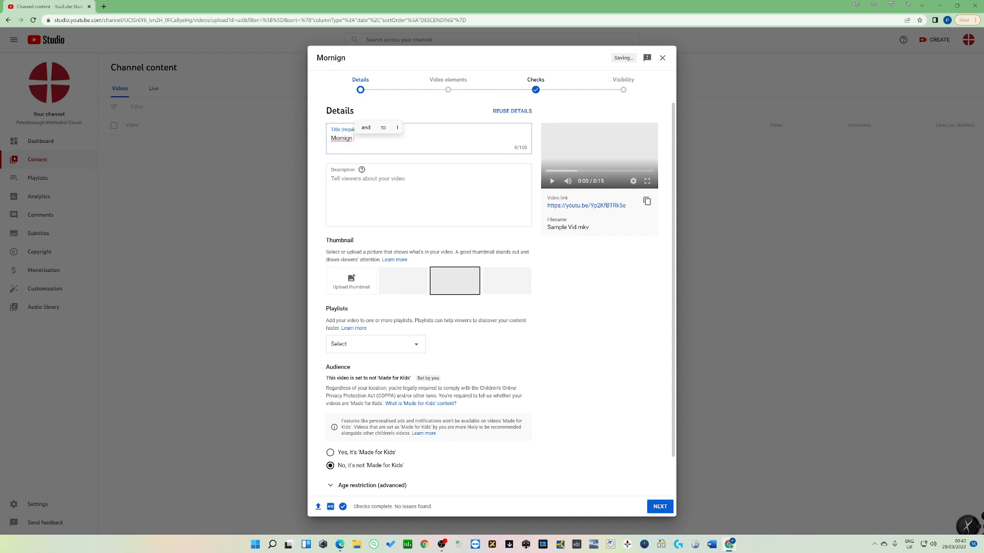
key("BackSpace")
key("BackSpace")
key("BackSpace")
key("BackSpace")
type("ing Wors")
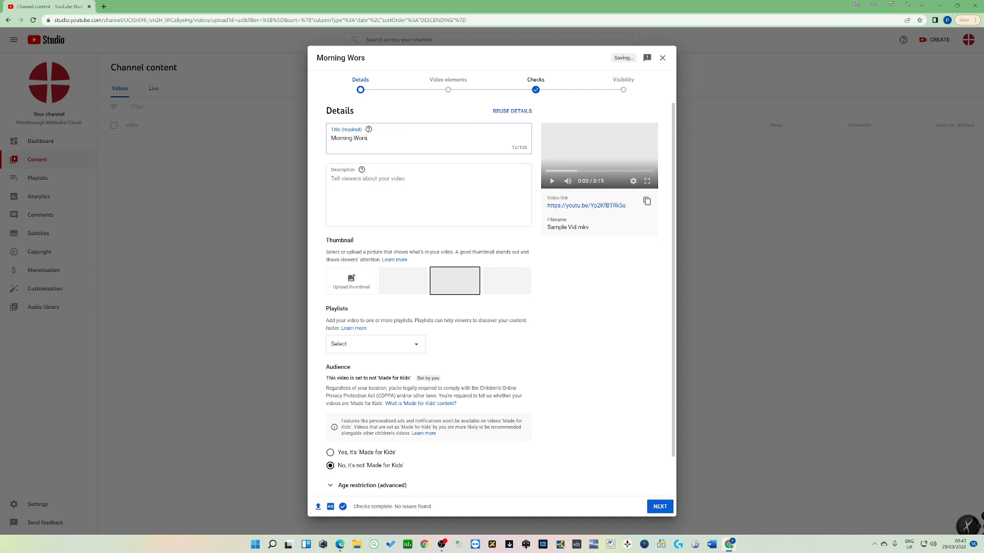
type("hip Sample")
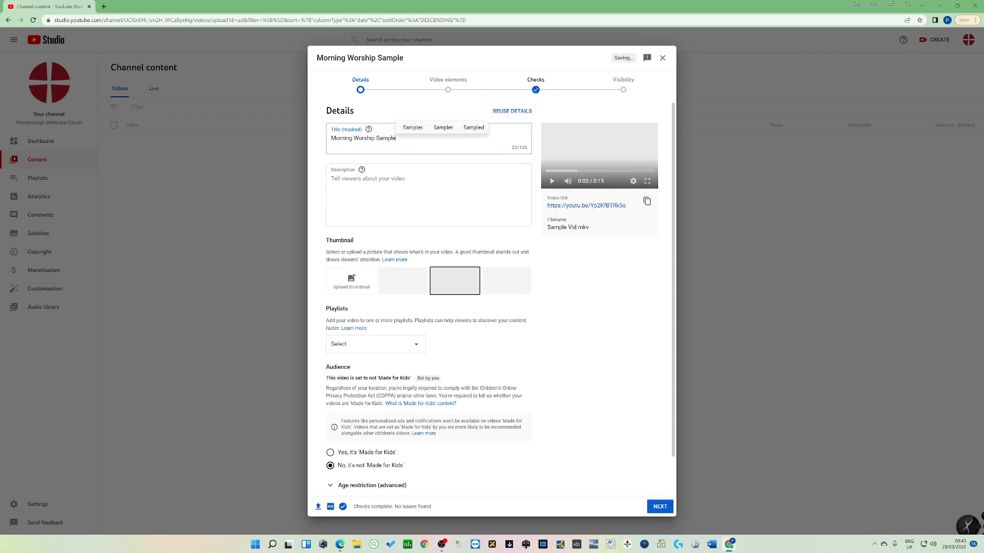
- Enter "CCLI details." as the video's description
left_click(410, 193)
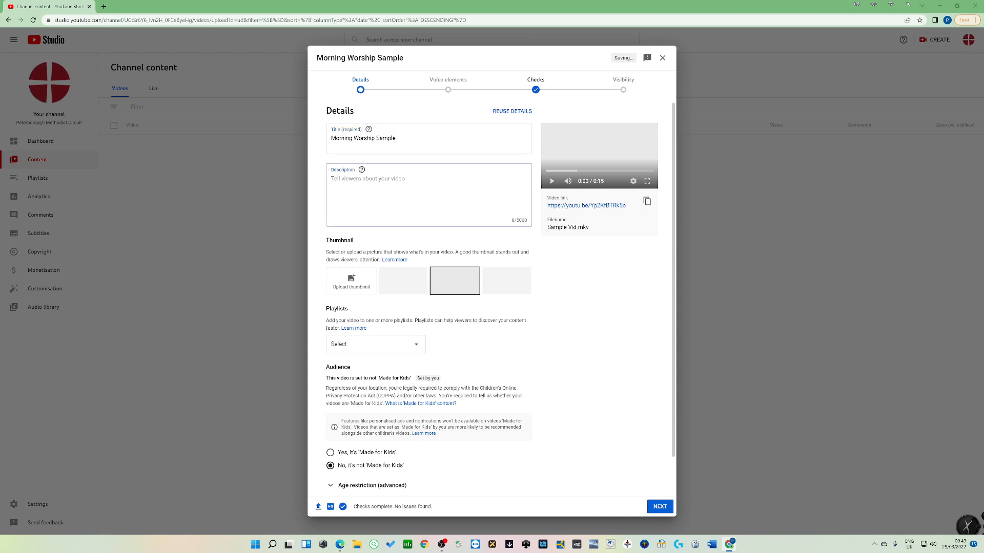
type("CCLI detail")
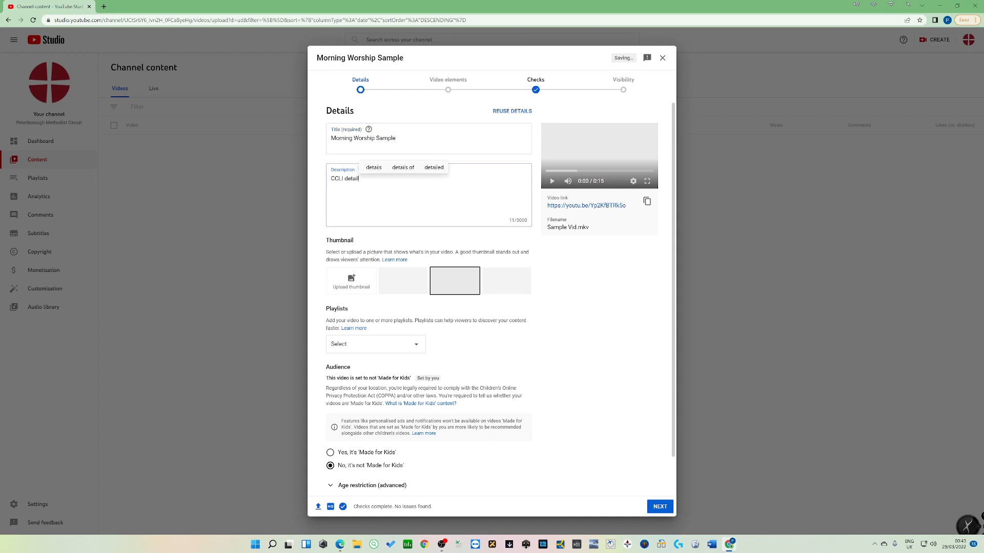
type("s")
- Change the capital S of the last title word to lowercase so the title reads "Morning Worship sample"
left_click(416, 135)
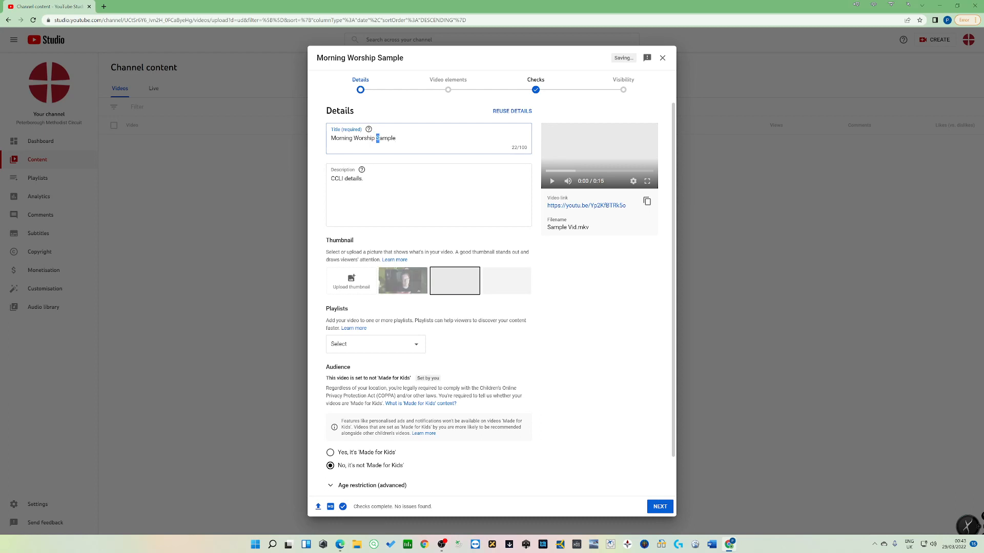
key("Delete")
type("s")
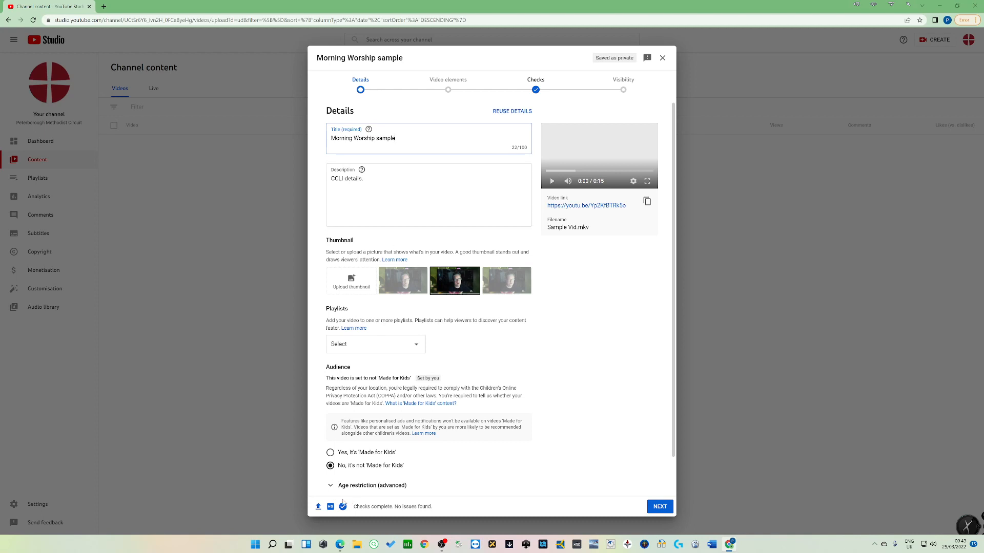
- Accept the video details and advance past the video elements and checks stages to the visibility settings
mouse_move(318, 508)
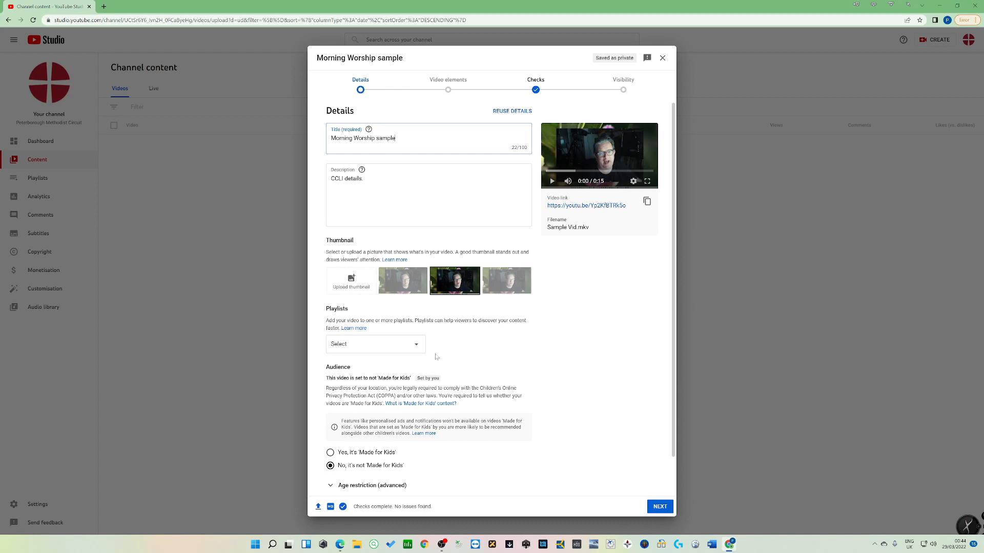
left_click(659, 506)
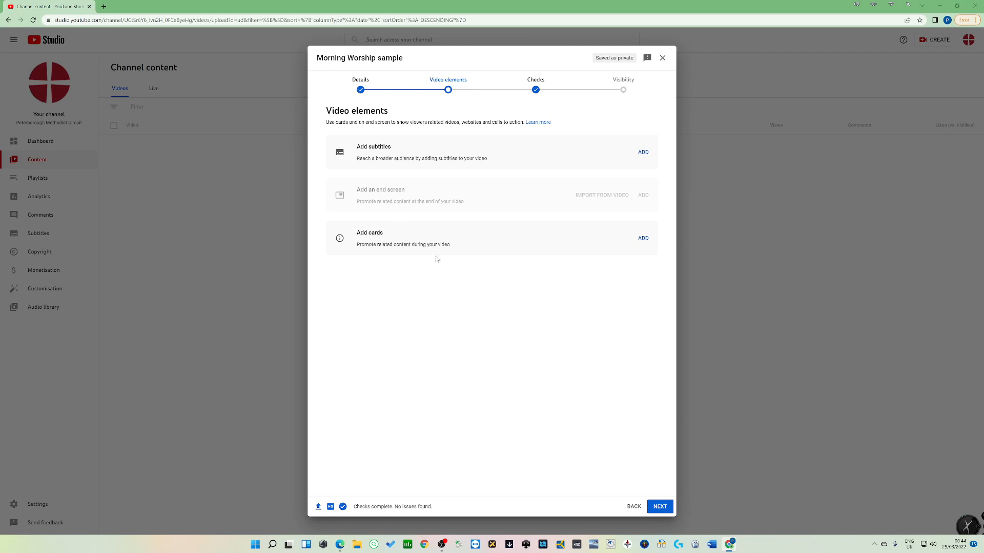
left_click(660, 507)
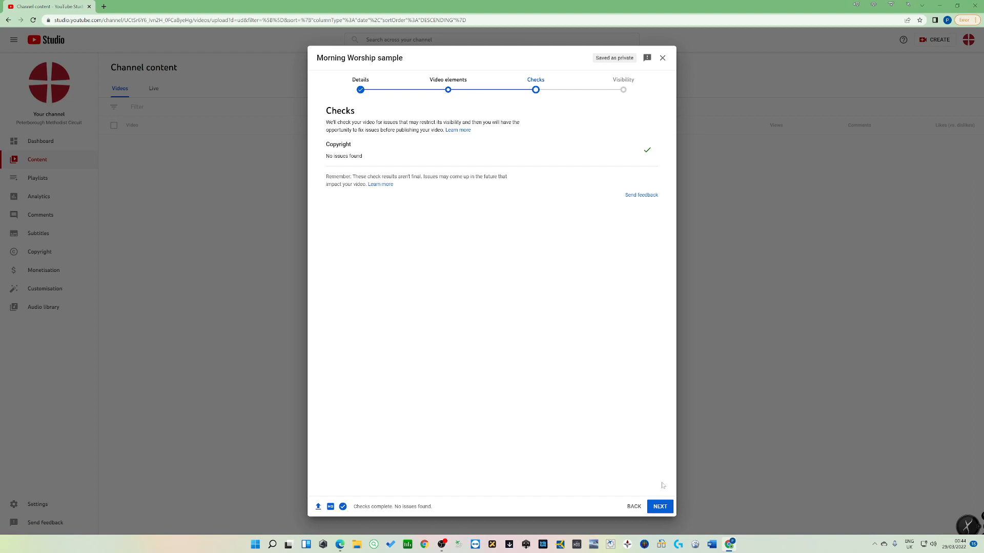
left_click(662, 506)
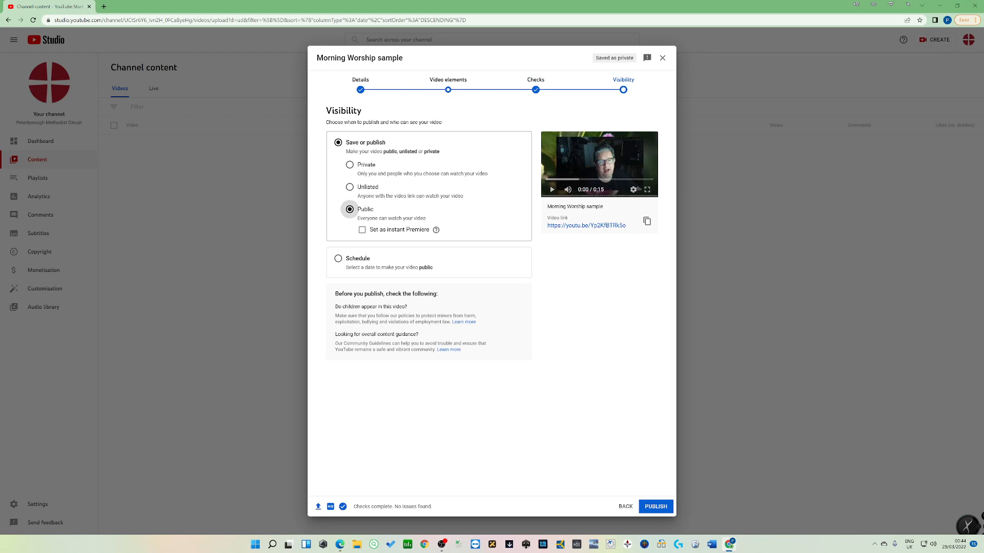
- Schedule the video for 30 Mar 2022 at 10:30 as a Premiere and confirm the scheduling
left_click(338, 259)
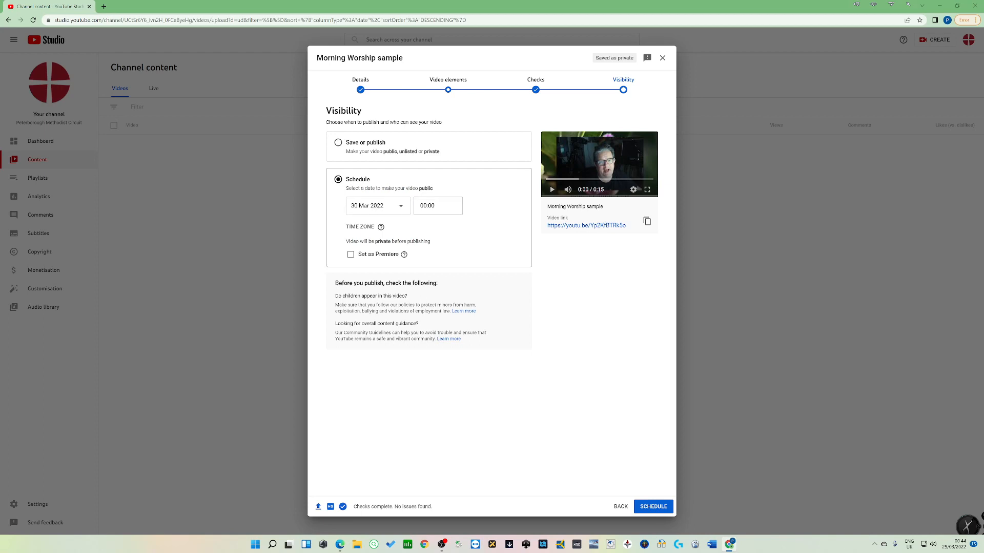
left_click(432, 207)
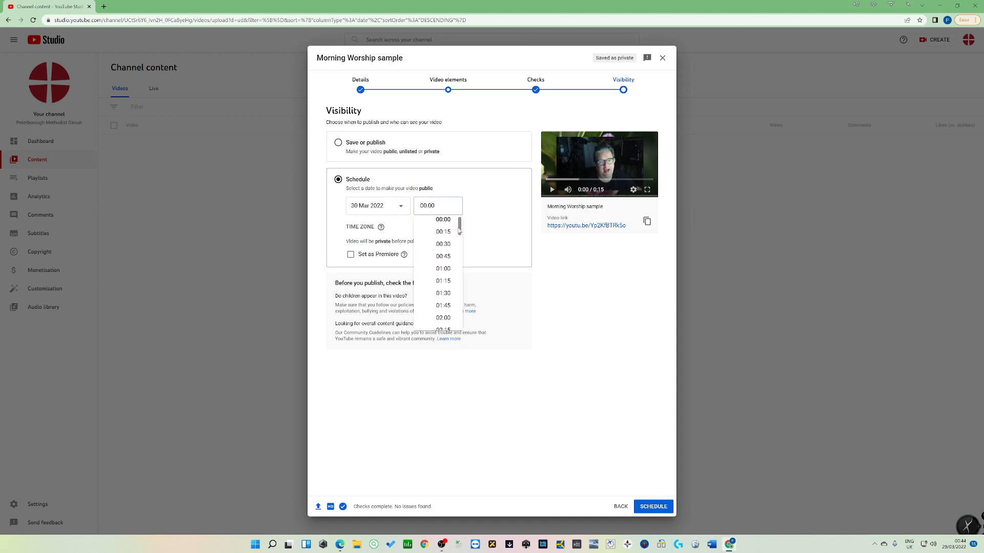
left_click_drag(460, 227, 460, 274)
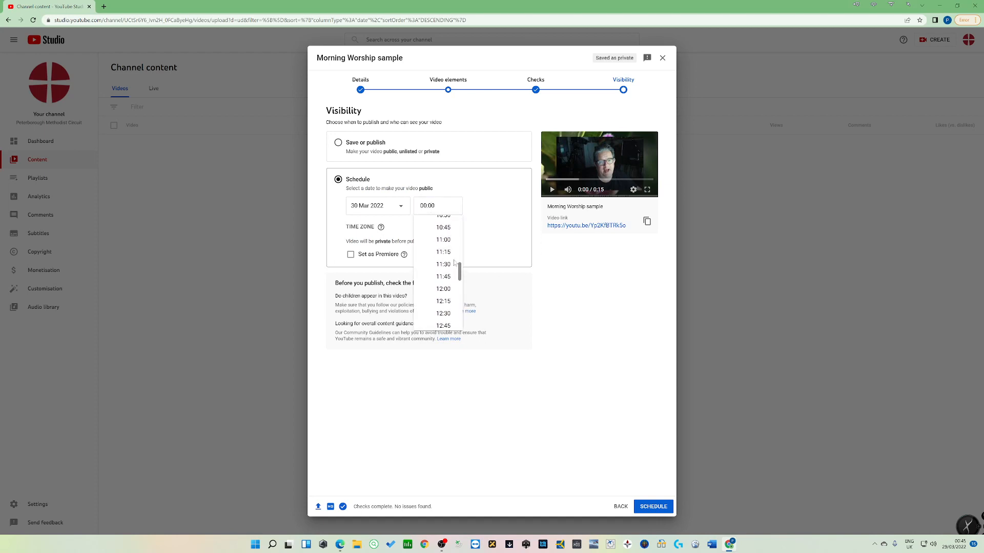
scroll(449, 250, "up", 1)
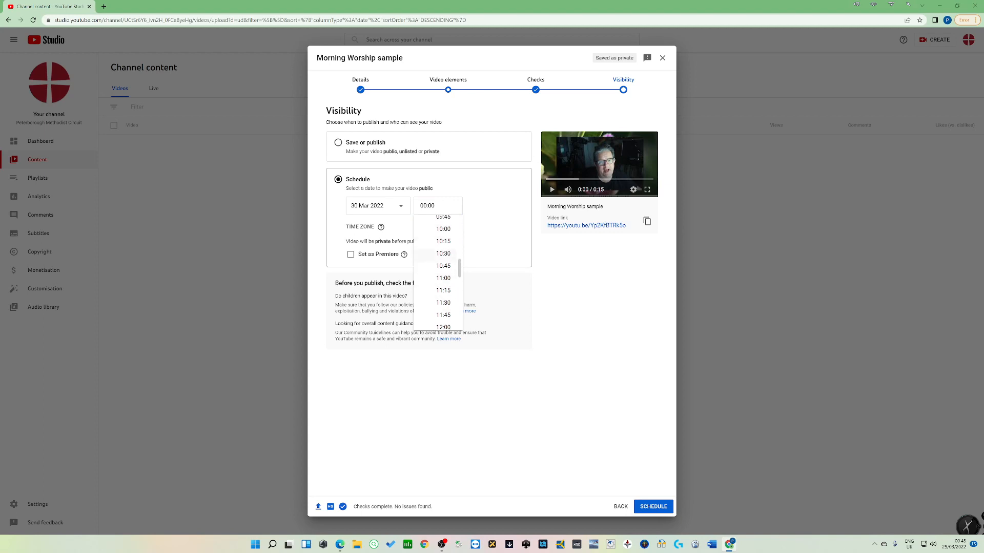
left_click(446, 253)
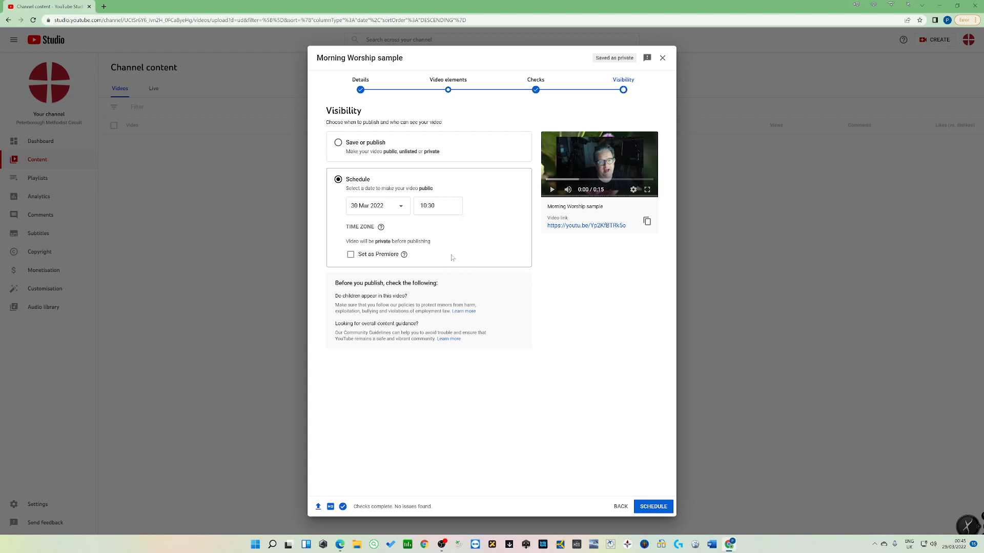
left_click(351, 255)
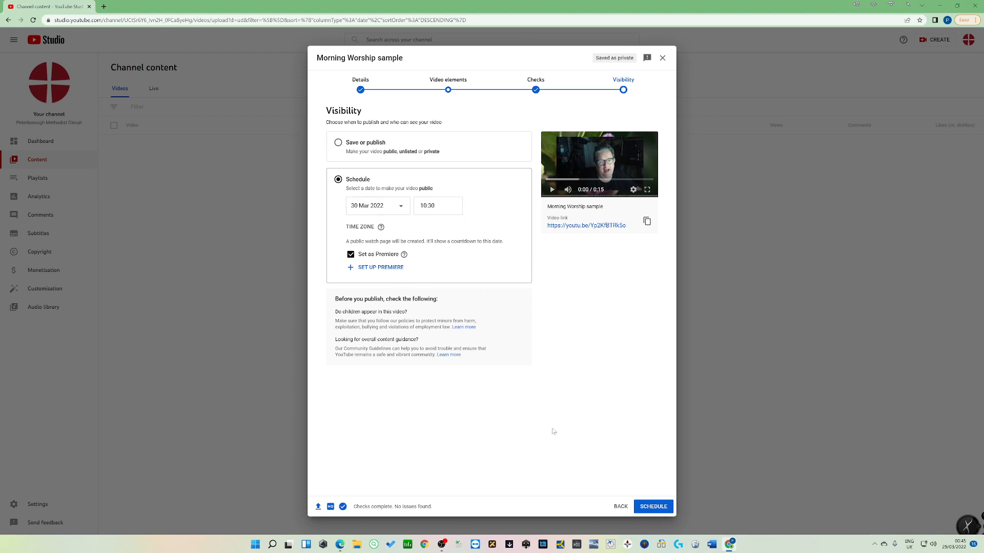
left_click(653, 507)
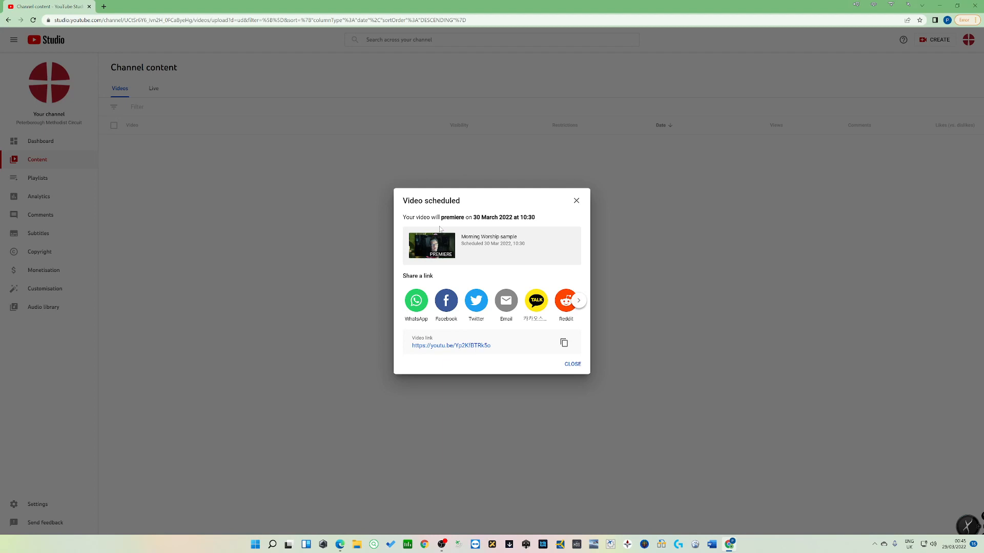
- Dismiss the scheduling confirmation and show the channel's content list again after a look at the dashboard
left_click(573, 365)
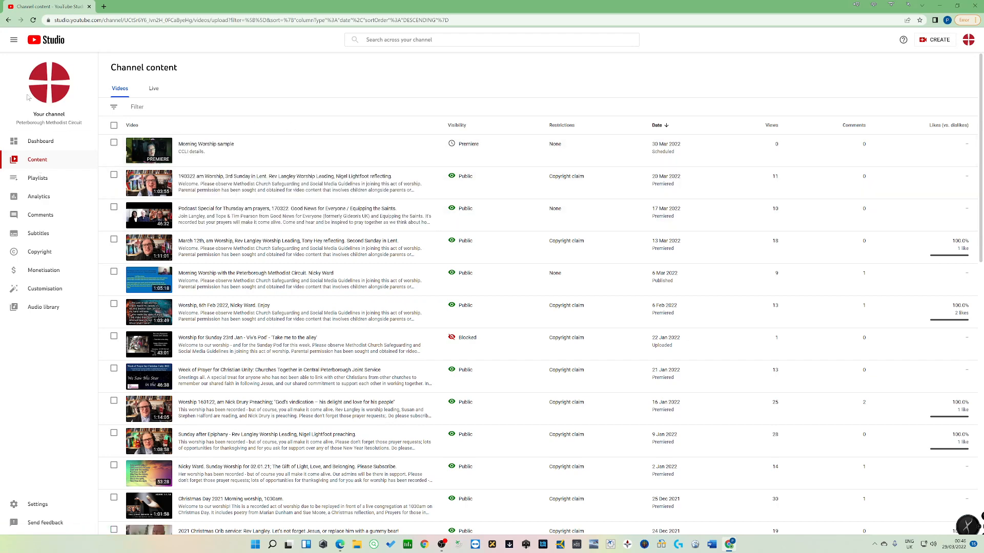
left_click(39, 142)
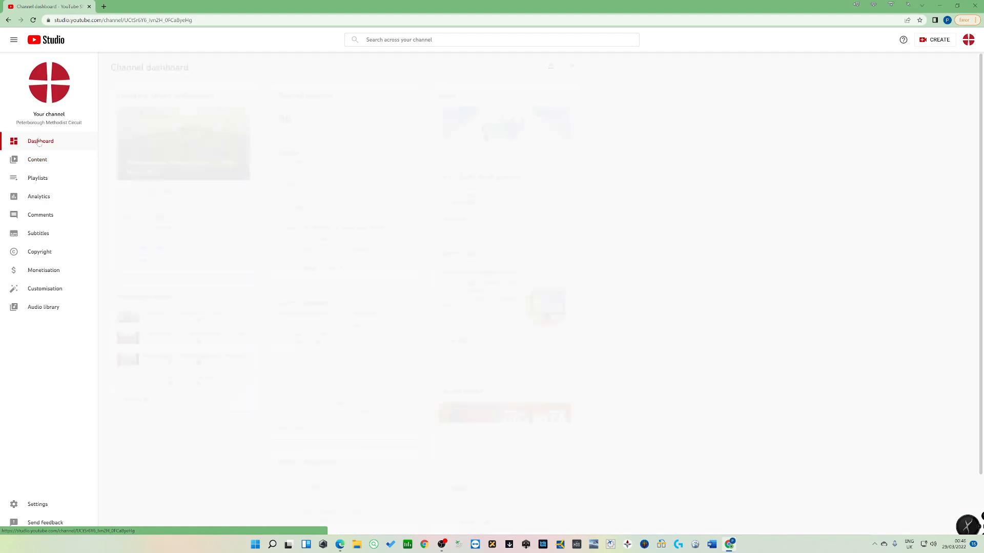
left_click(38, 160)
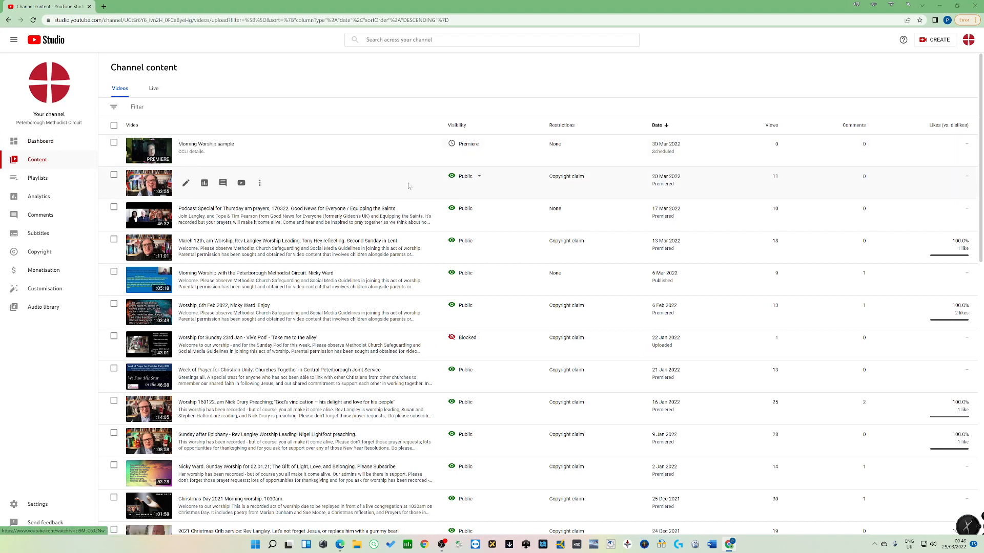
- Review the Premiere scheduling options of the "Morning Worship sample" video and leave them without changes
mouse_move(461, 149)
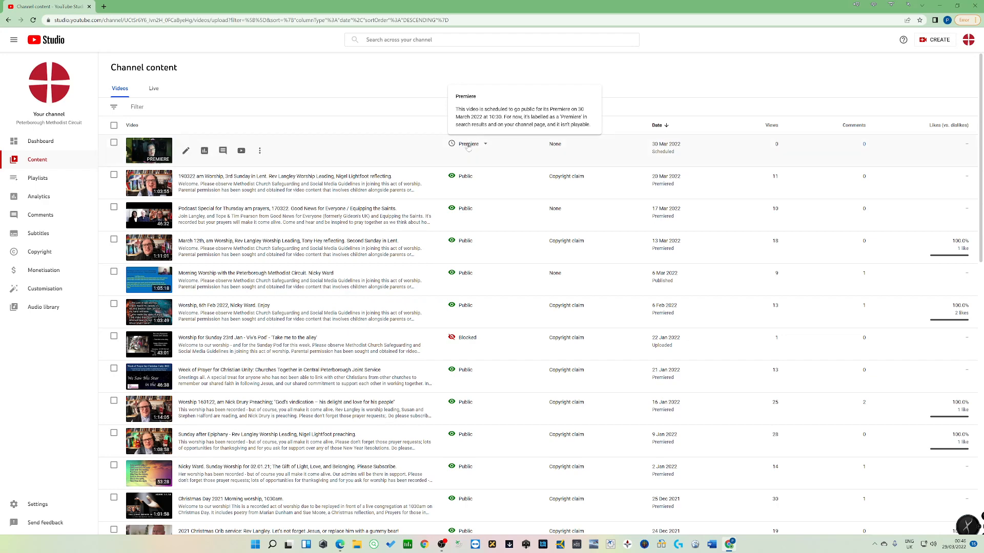
left_click(468, 145)
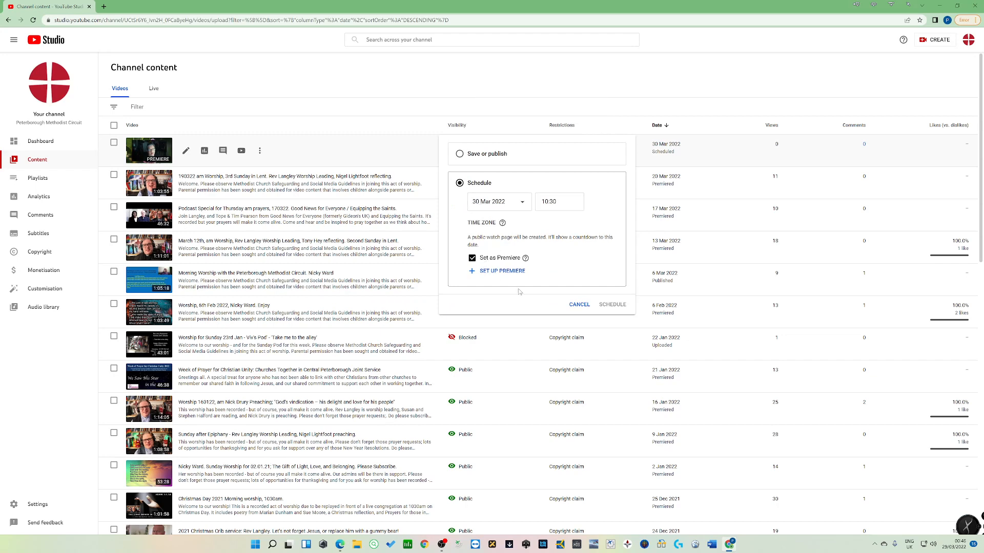
left_click(580, 305)
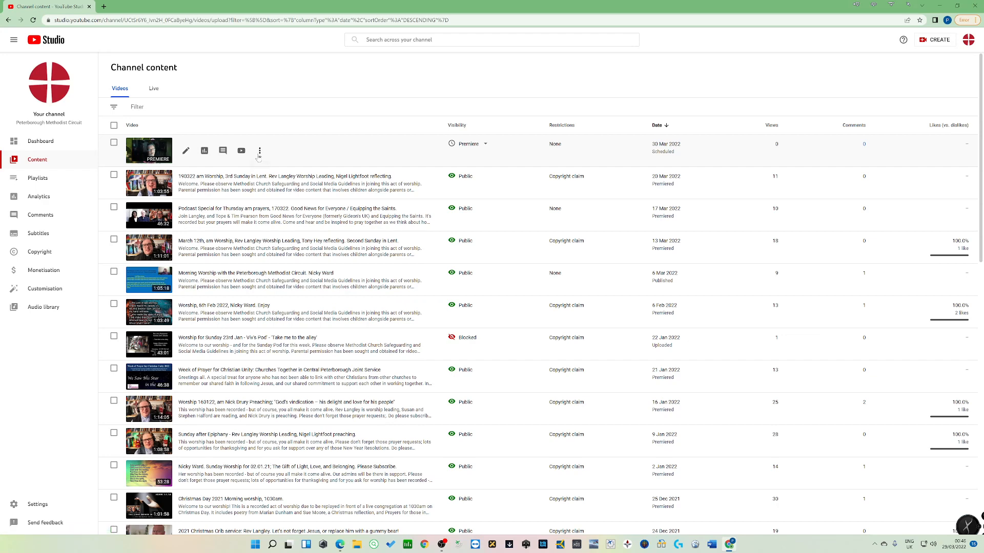
- Permanently delete the "Morning Worship sample" video, acknowledging that the deletion cannot be undone
left_click(115, 143)
left_click(115, 169)
left_click(260, 150)
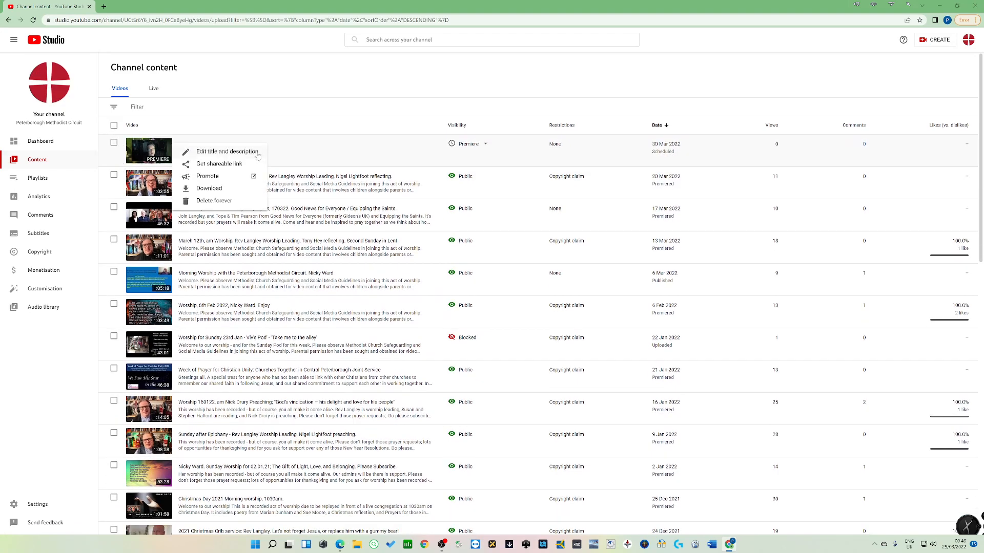
left_click(215, 200)
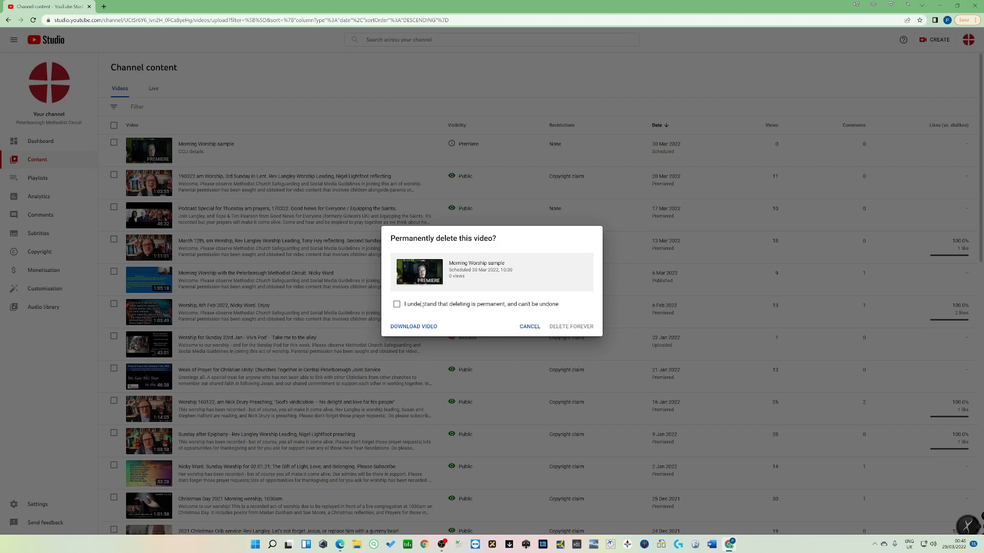
left_click(397, 304)
left_click(576, 324)
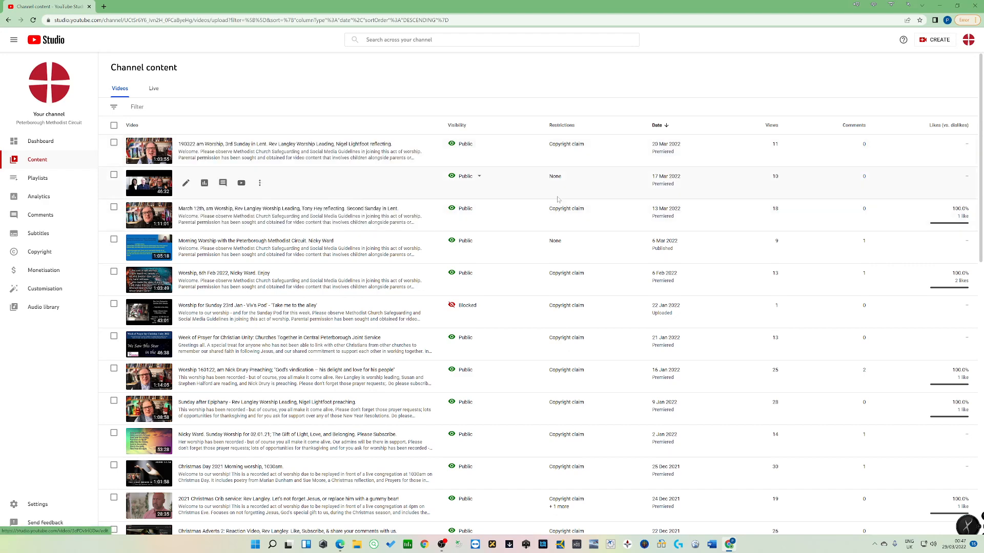
- Examine the copyright claim details of the "190322 am Worship, 3rd Sunday in Lent" video, including all identified songs, and close the summary
mouse_move(577, 147)
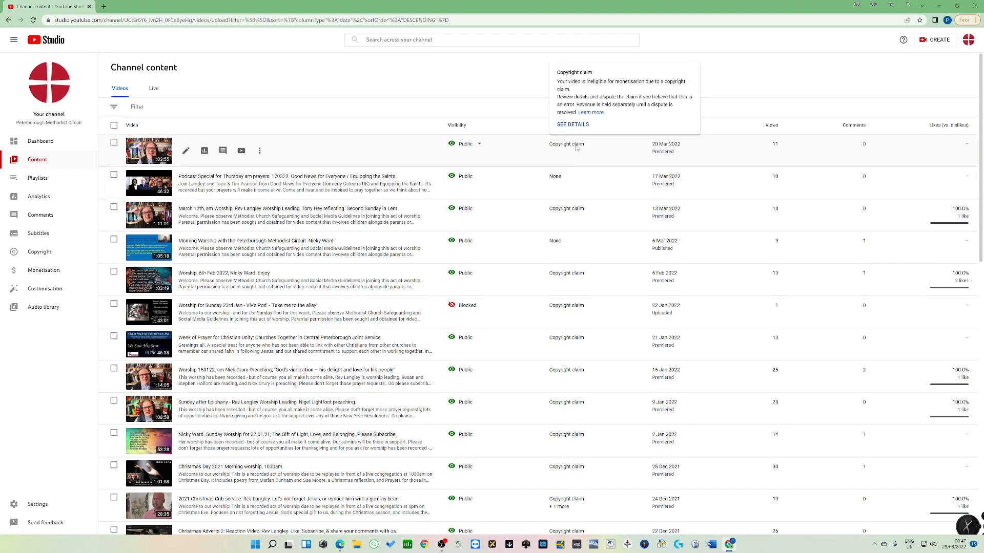
left_click(573, 124)
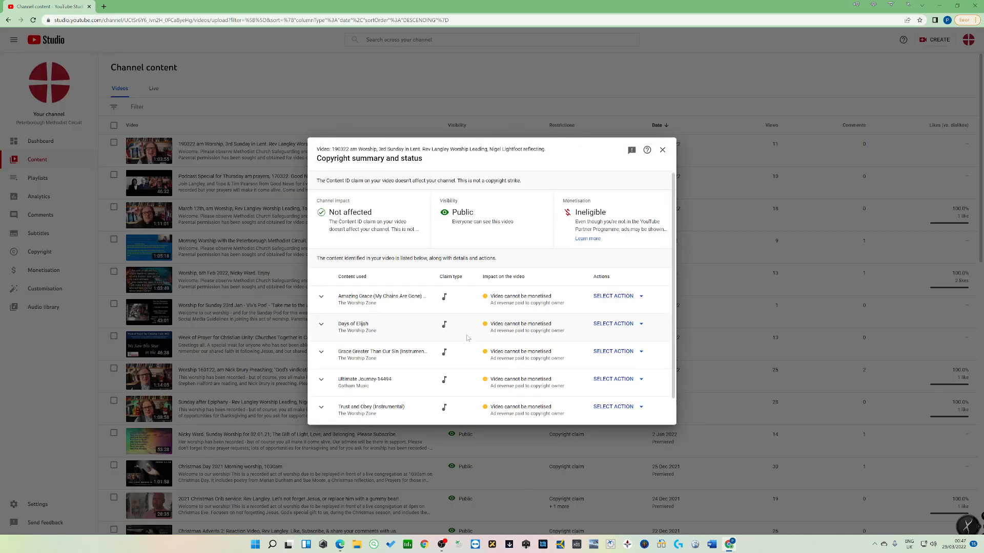
scroll(467, 338, "down", 2)
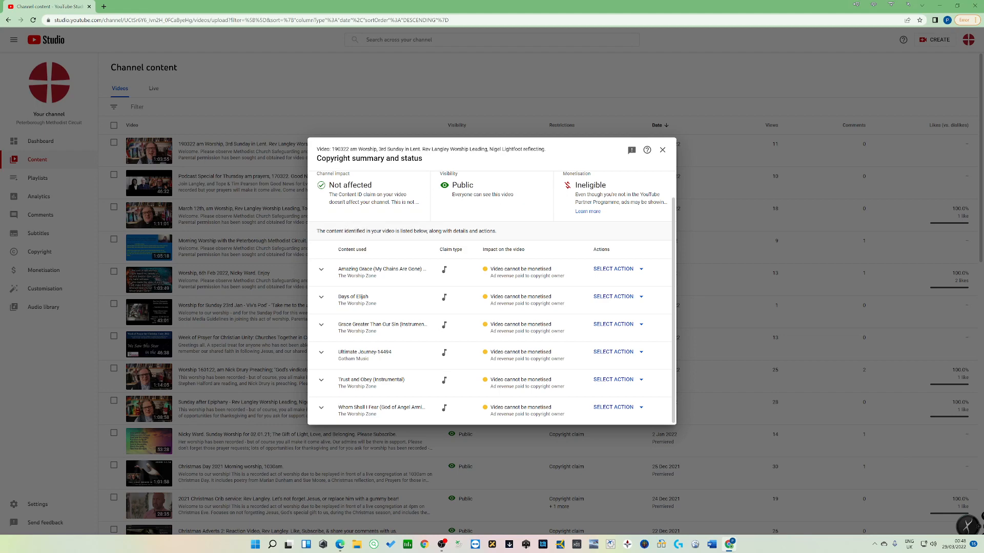
left_click(663, 150)
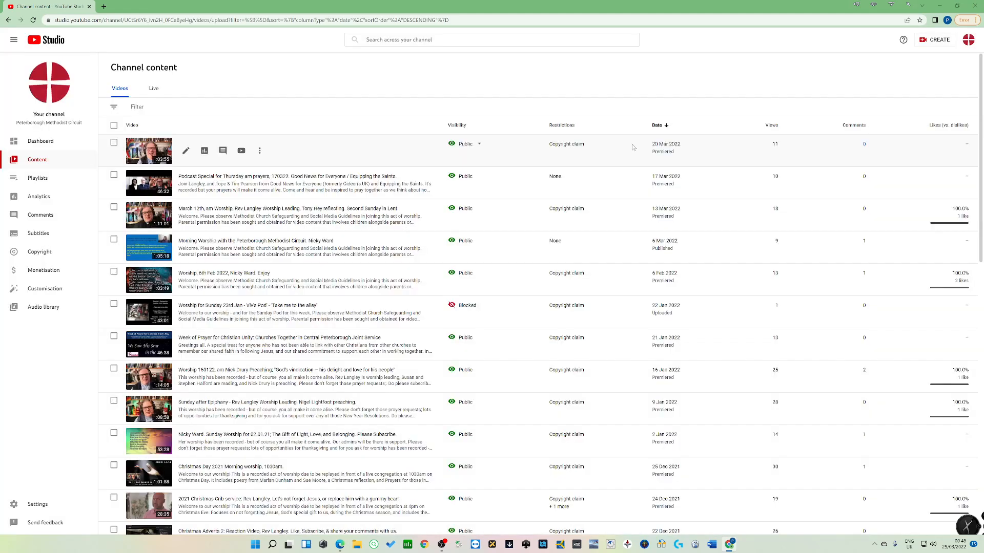